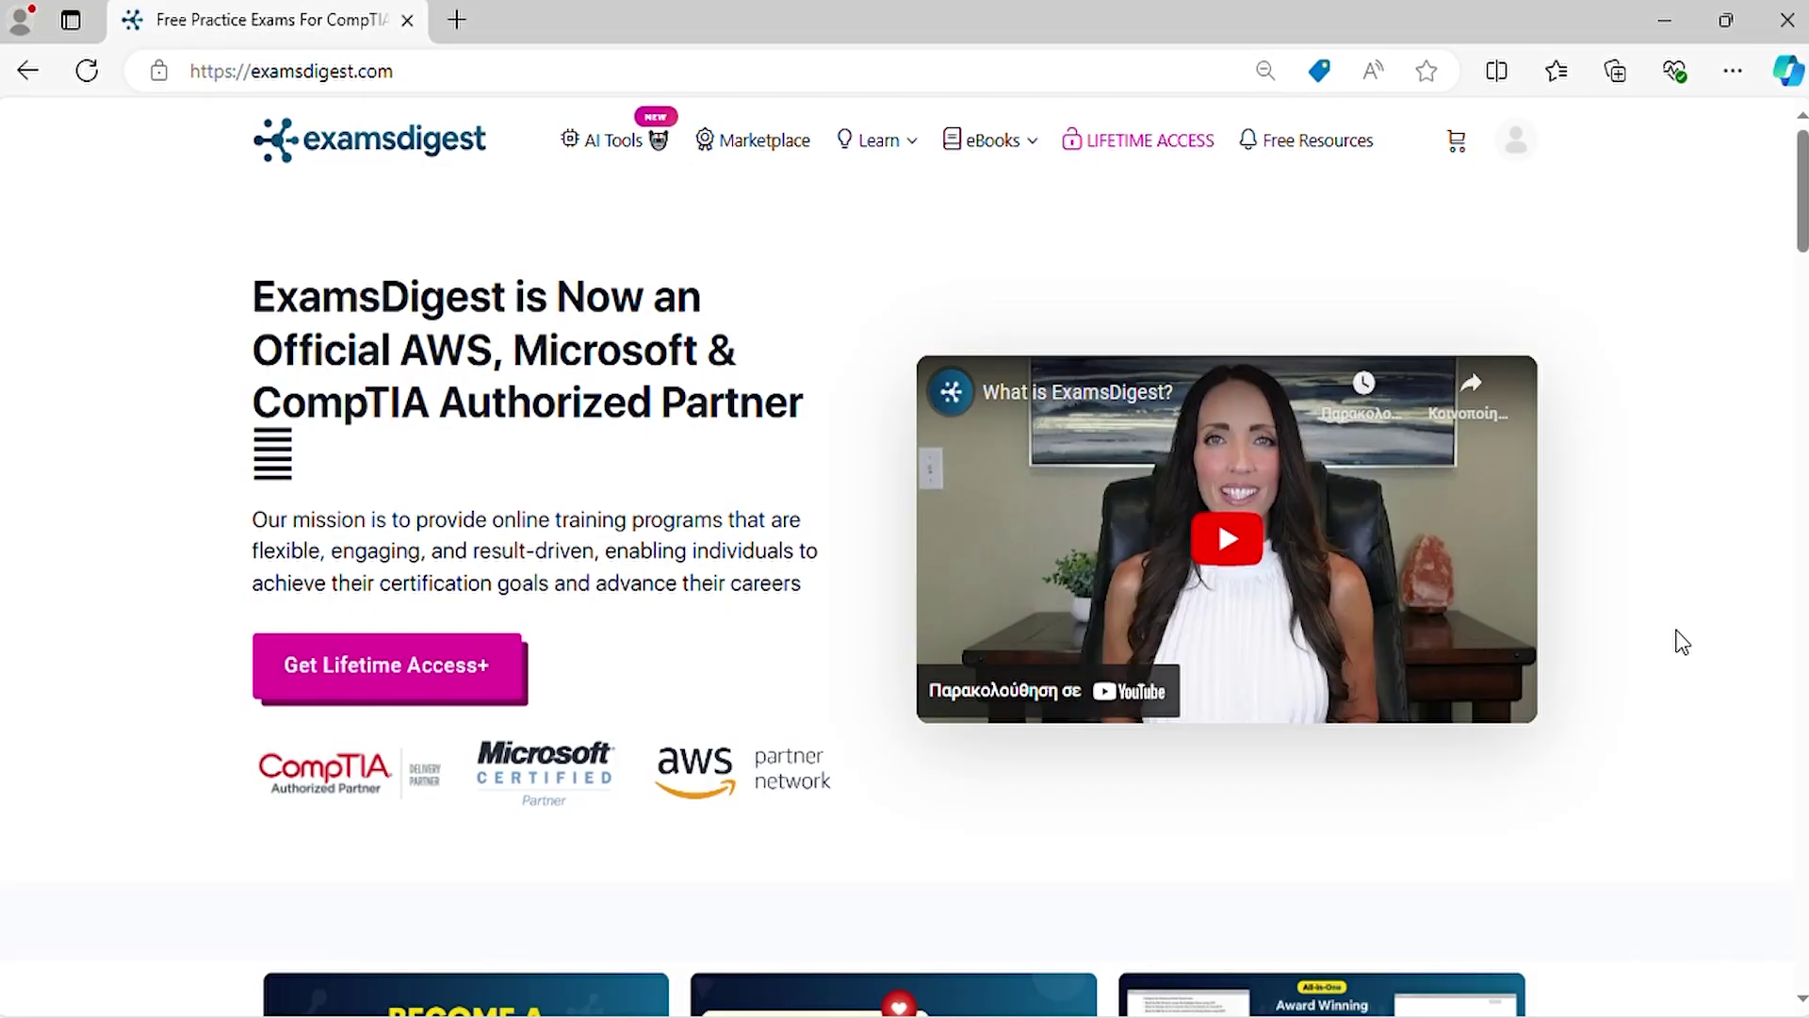
scroll(1681, 642, "down", 10)
scroll(1681, 642, "down", 8)
scroll(1681, 642, "down", 3)
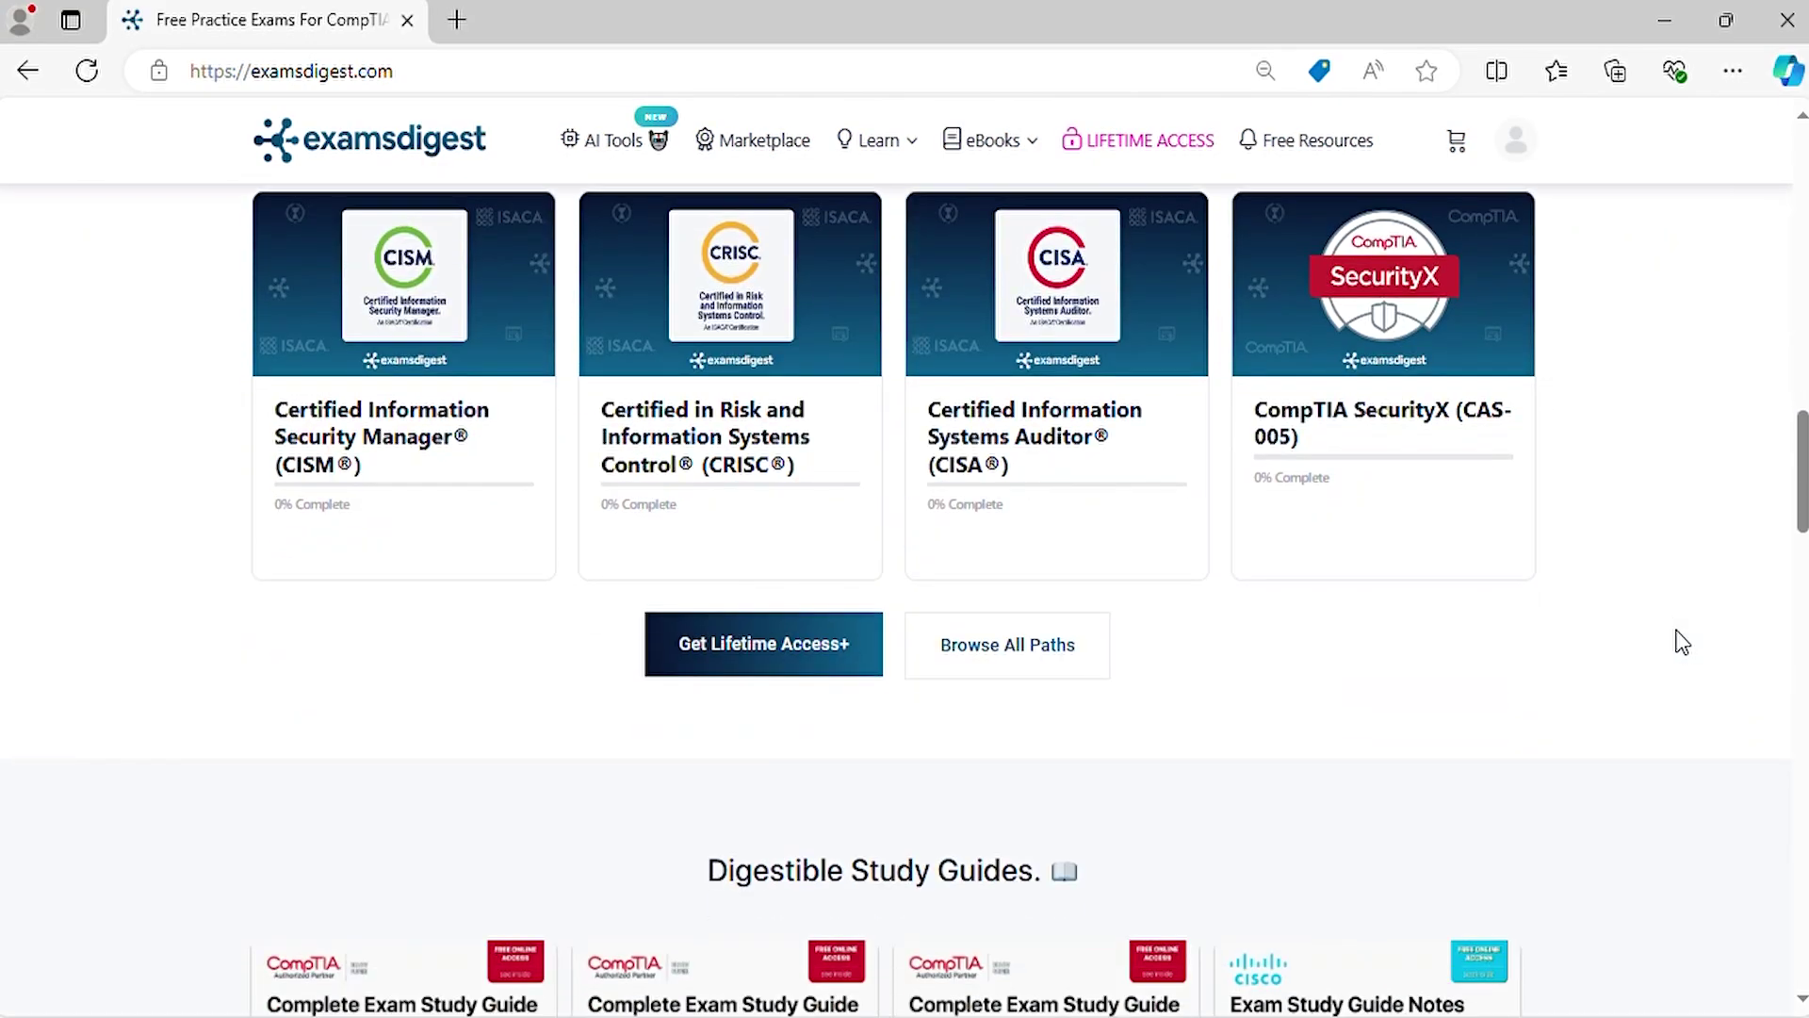
Open Chapter 5 DevOps Fundamentals from the CompTIA Cloud+ (CV0-004) course via Browse All Paths.
left_click(1008, 654)
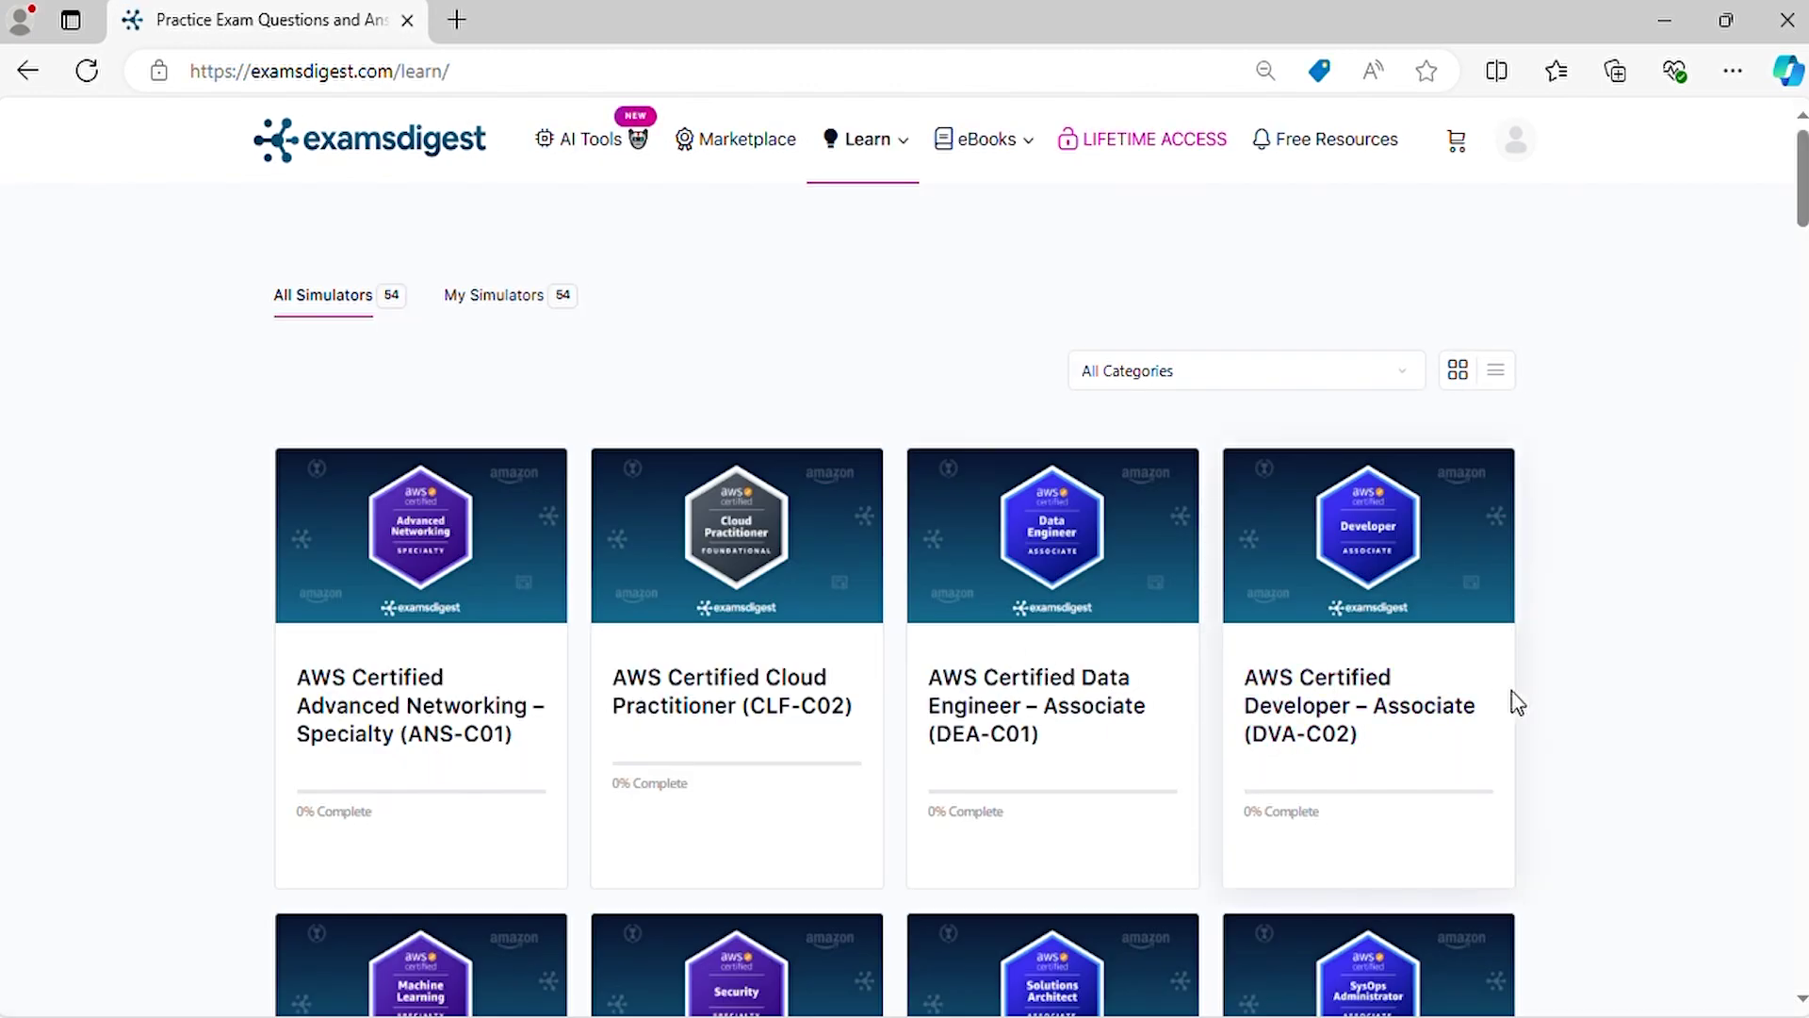
scroll(1549, 707, "down", 5)
scroll(1550, 707, "down", 5)
scroll(1549, 708, "down", 4)
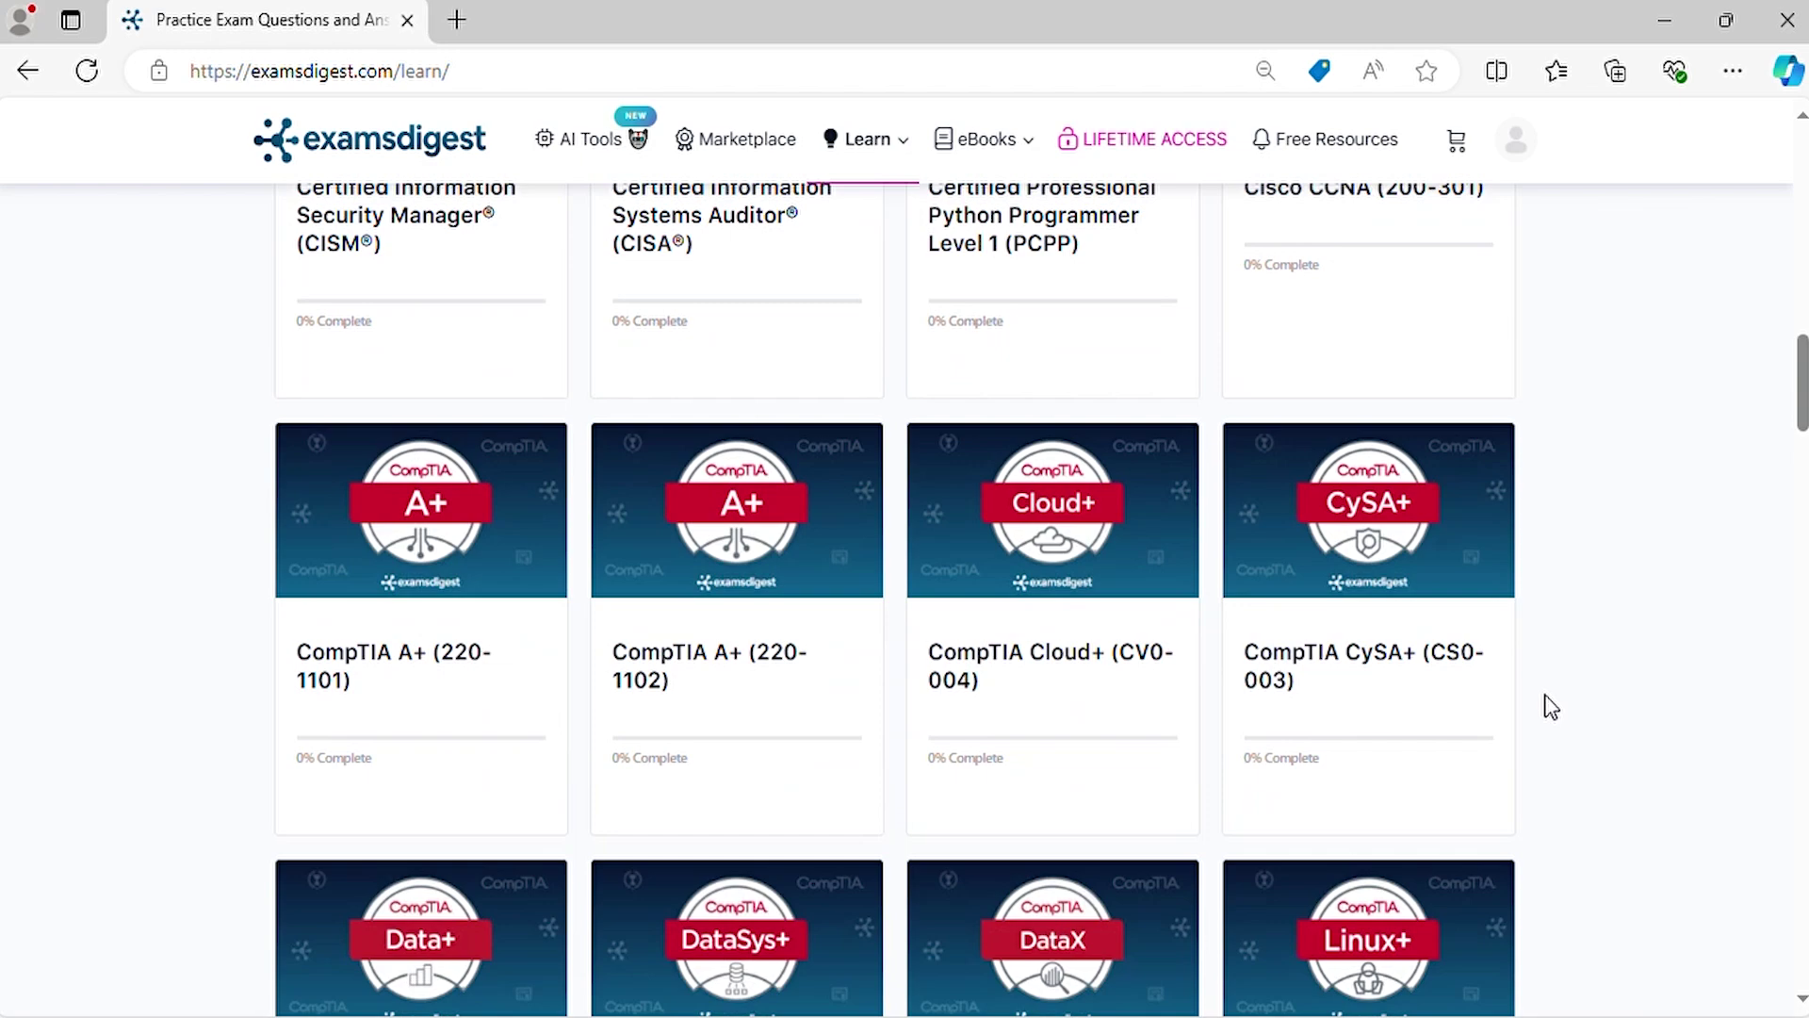
scroll(1549, 707, "down", 2)
left_click(1033, 442)
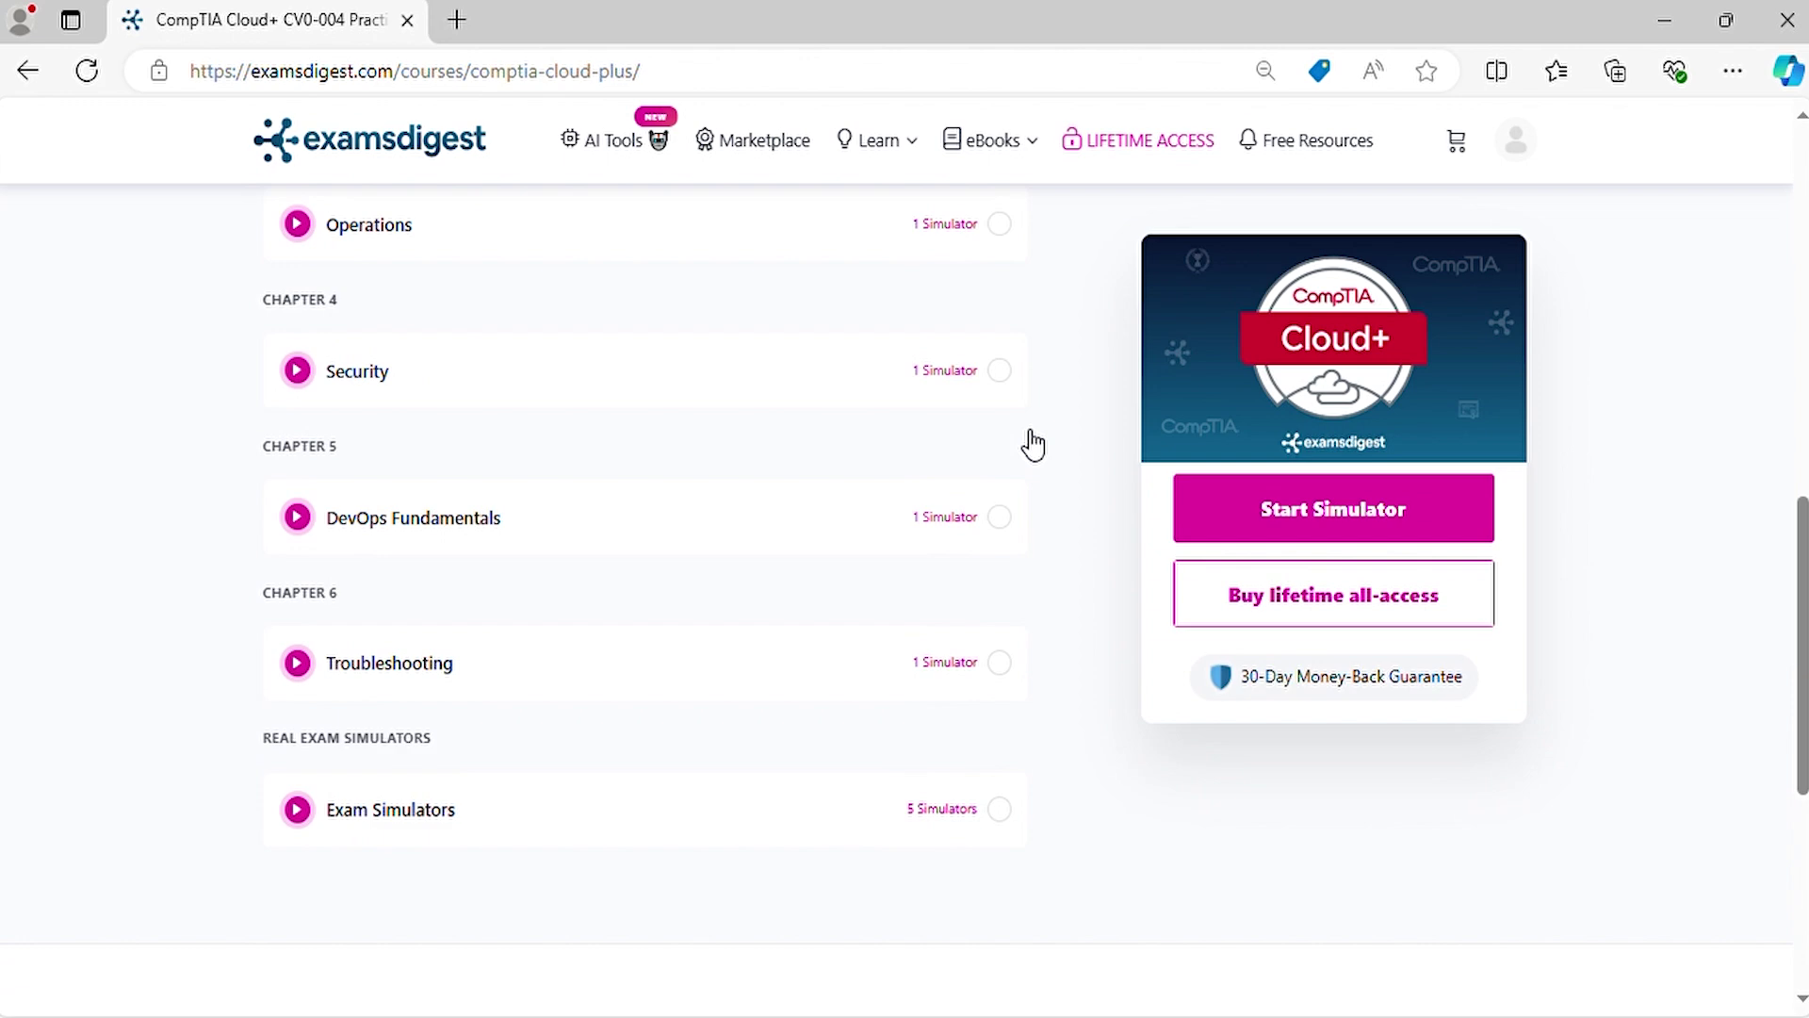
left_click(432, 526)
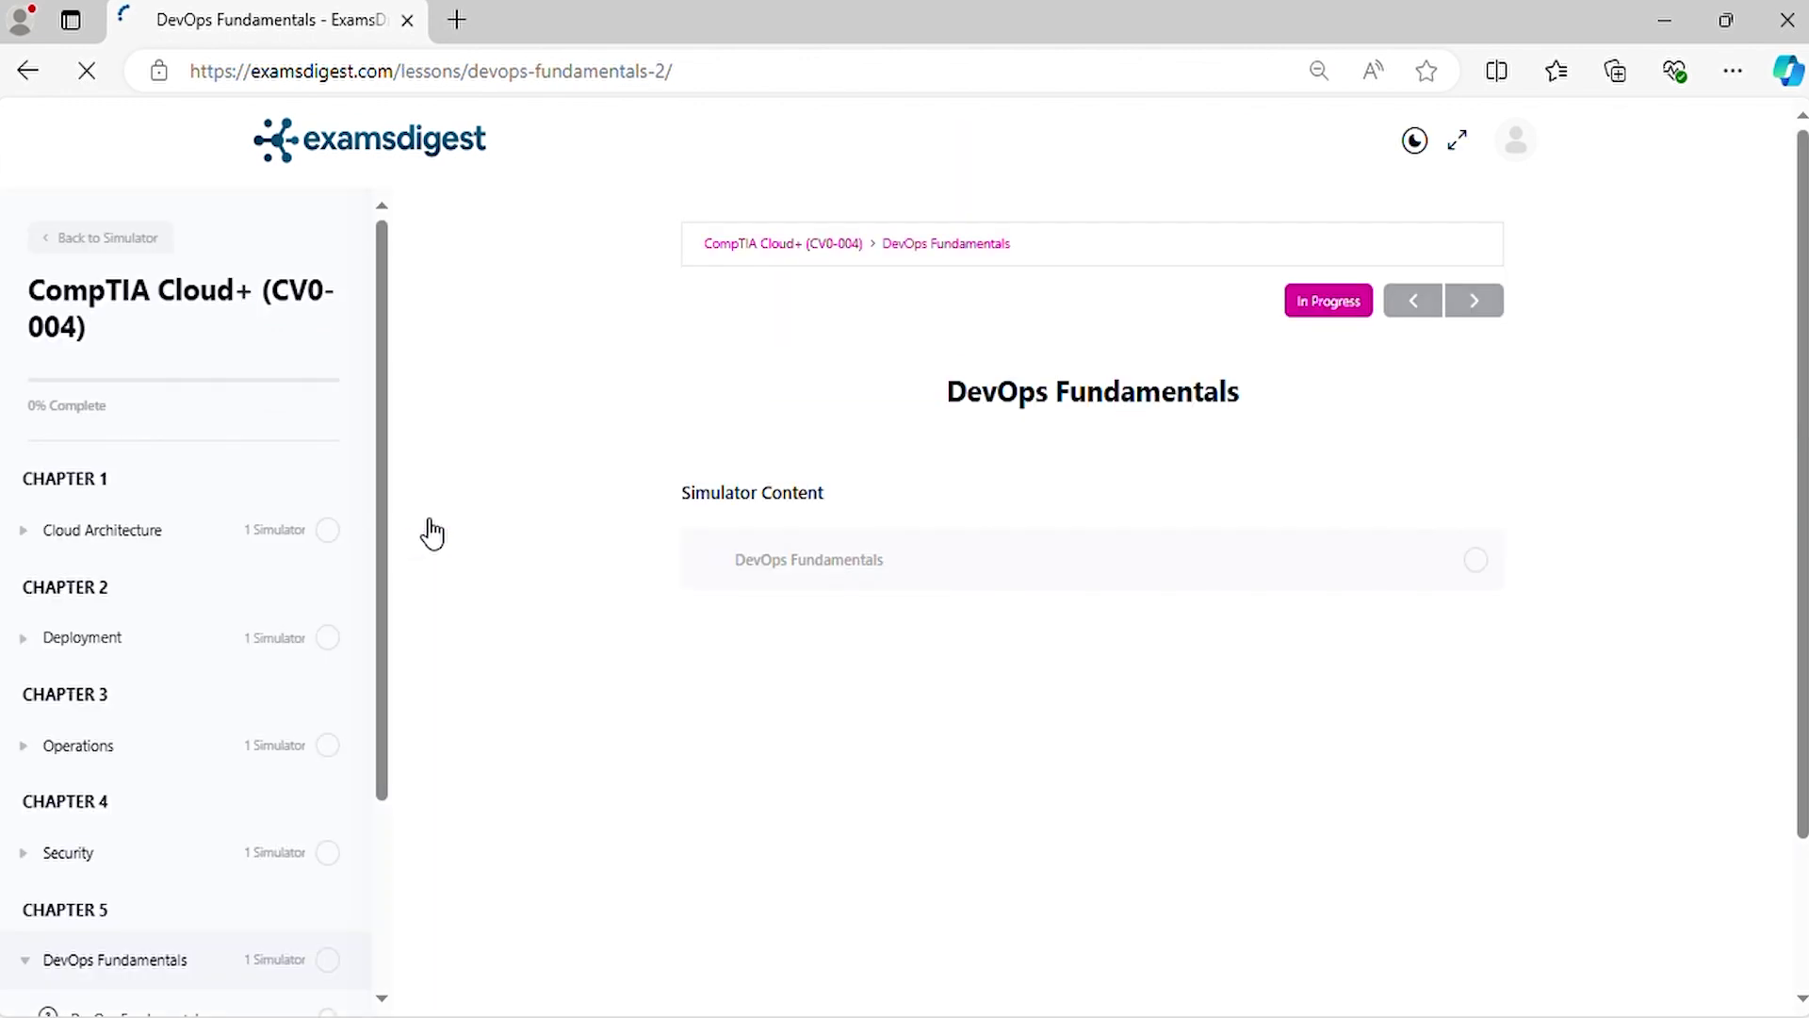
Launch the DevOps Fundamentals simulator and advance past question 1 without answering.
left_click(823, 563)
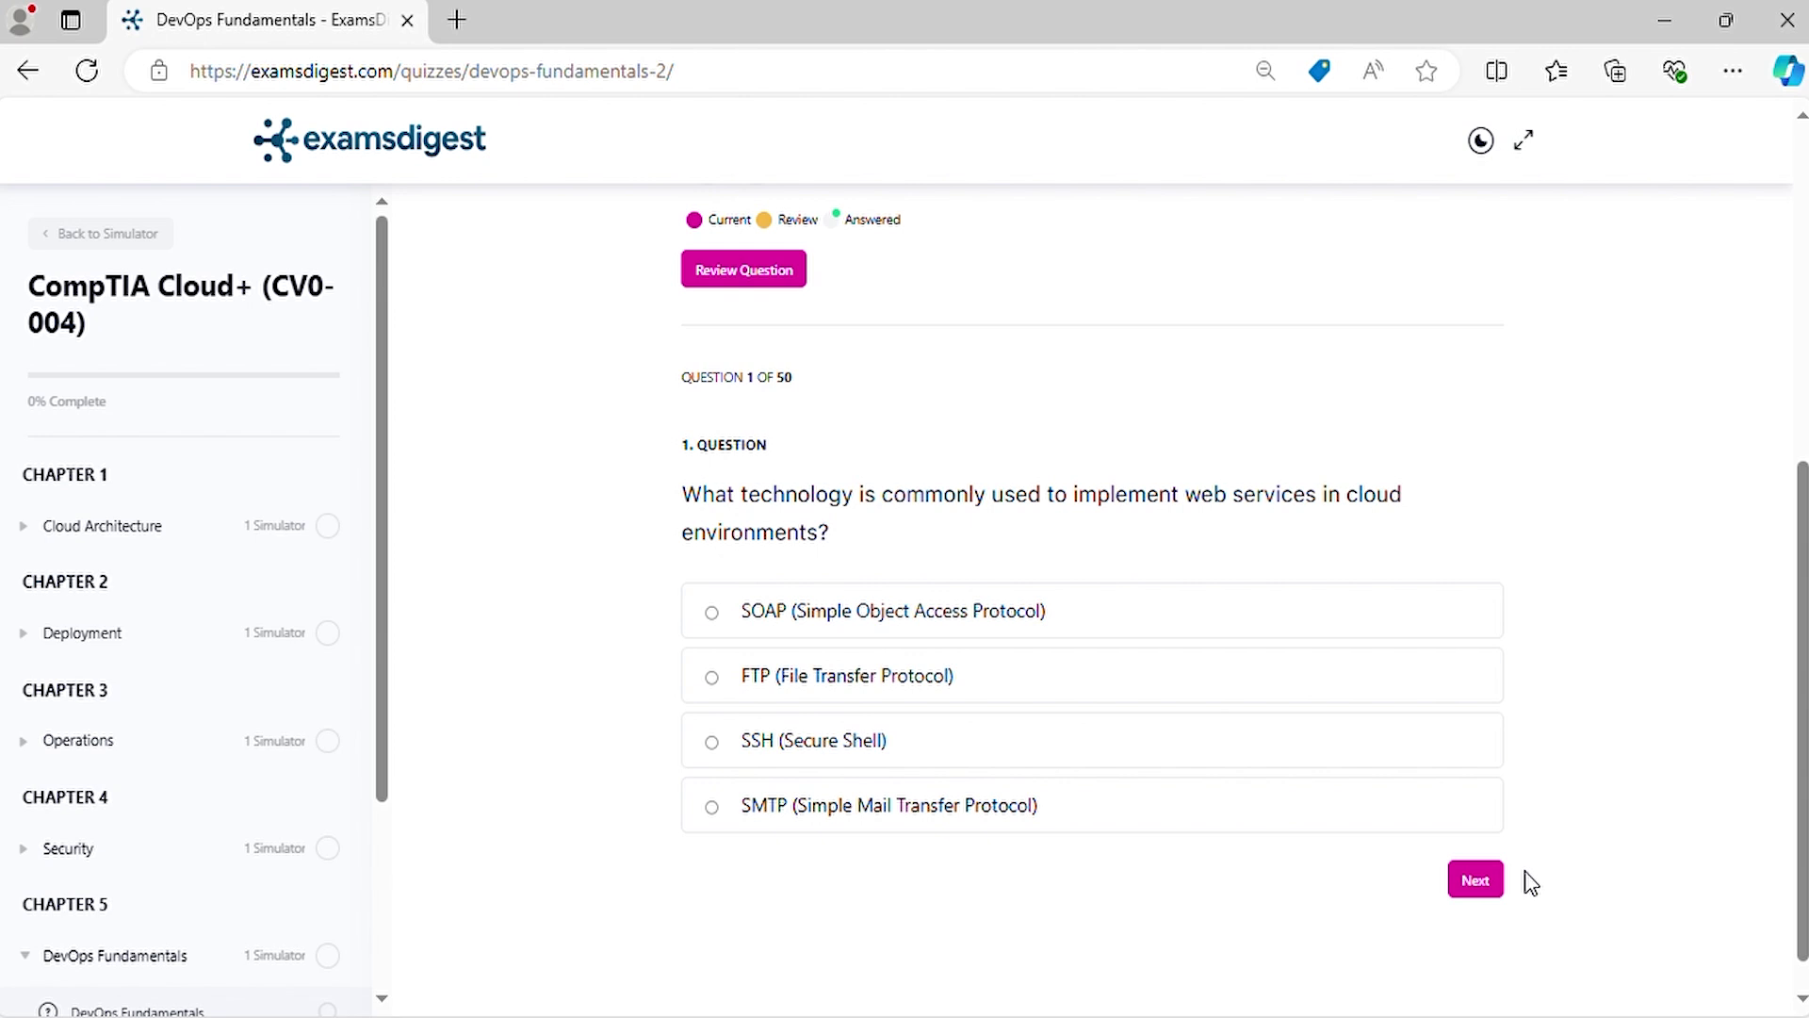
left_click(1485, 880)
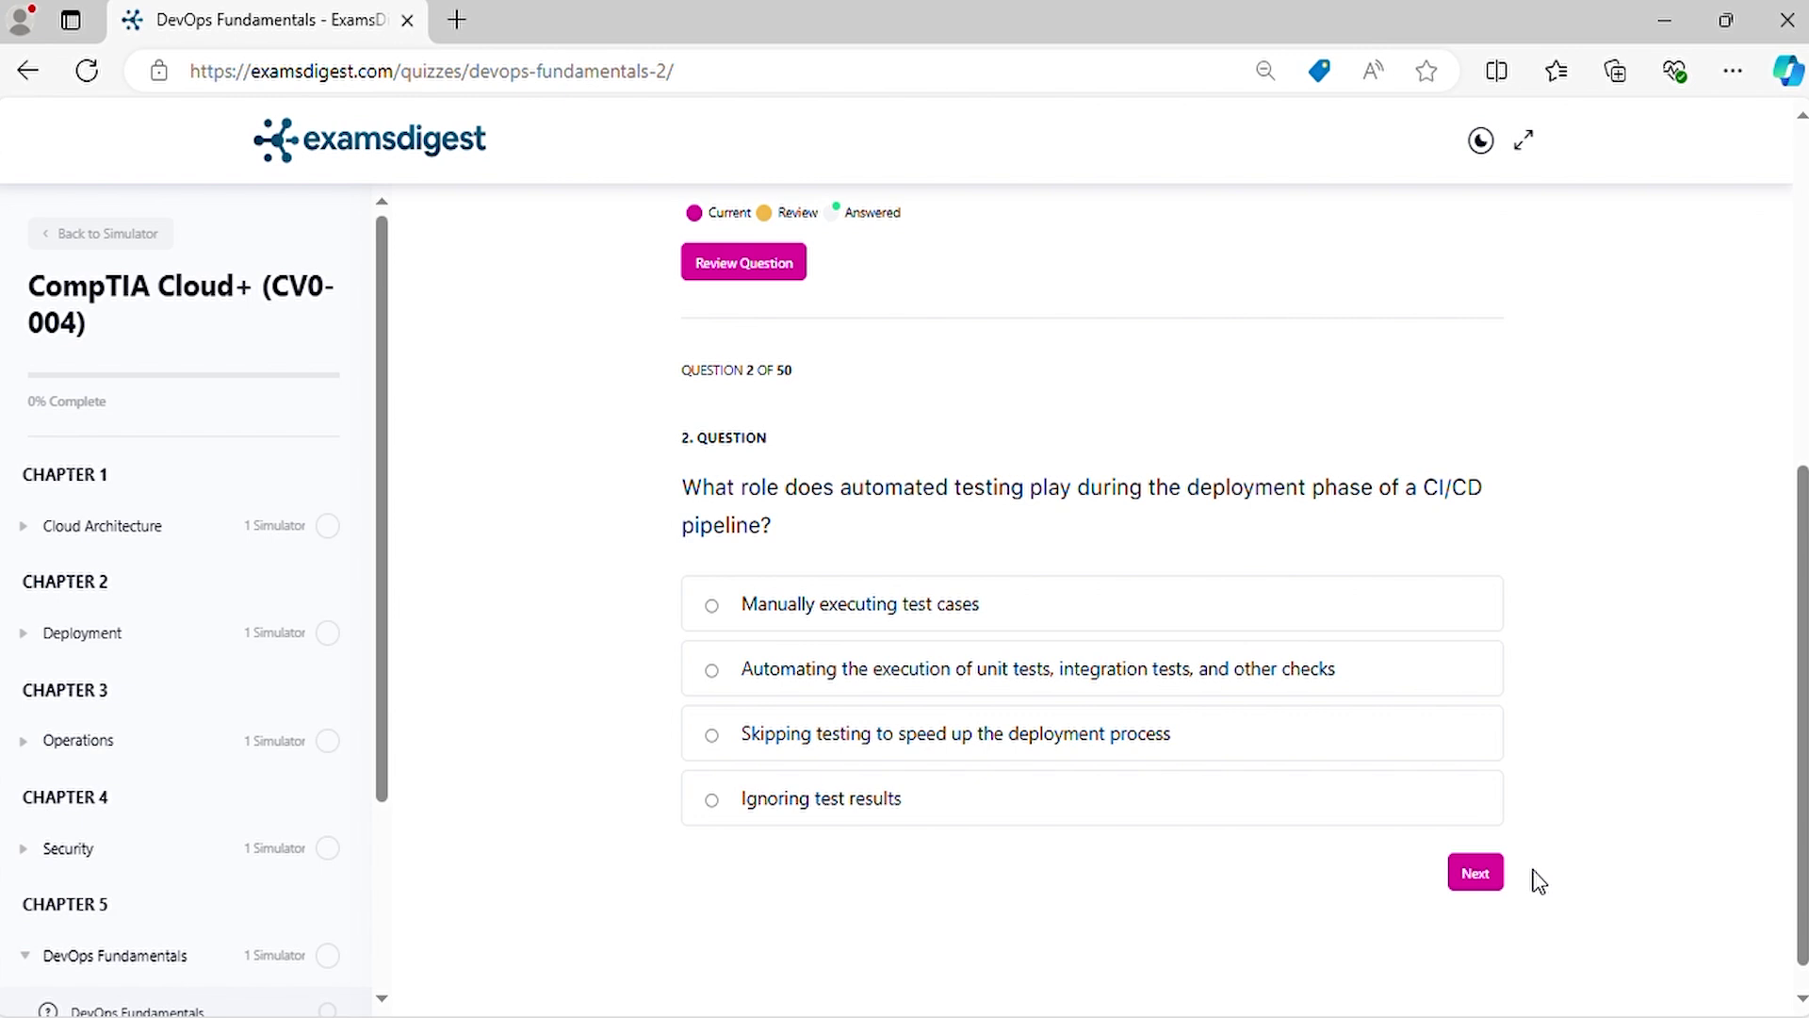
Skip questions 2 and 3 unanswered to reach the CI/CD automated testing question.
left_click(1476, 874)
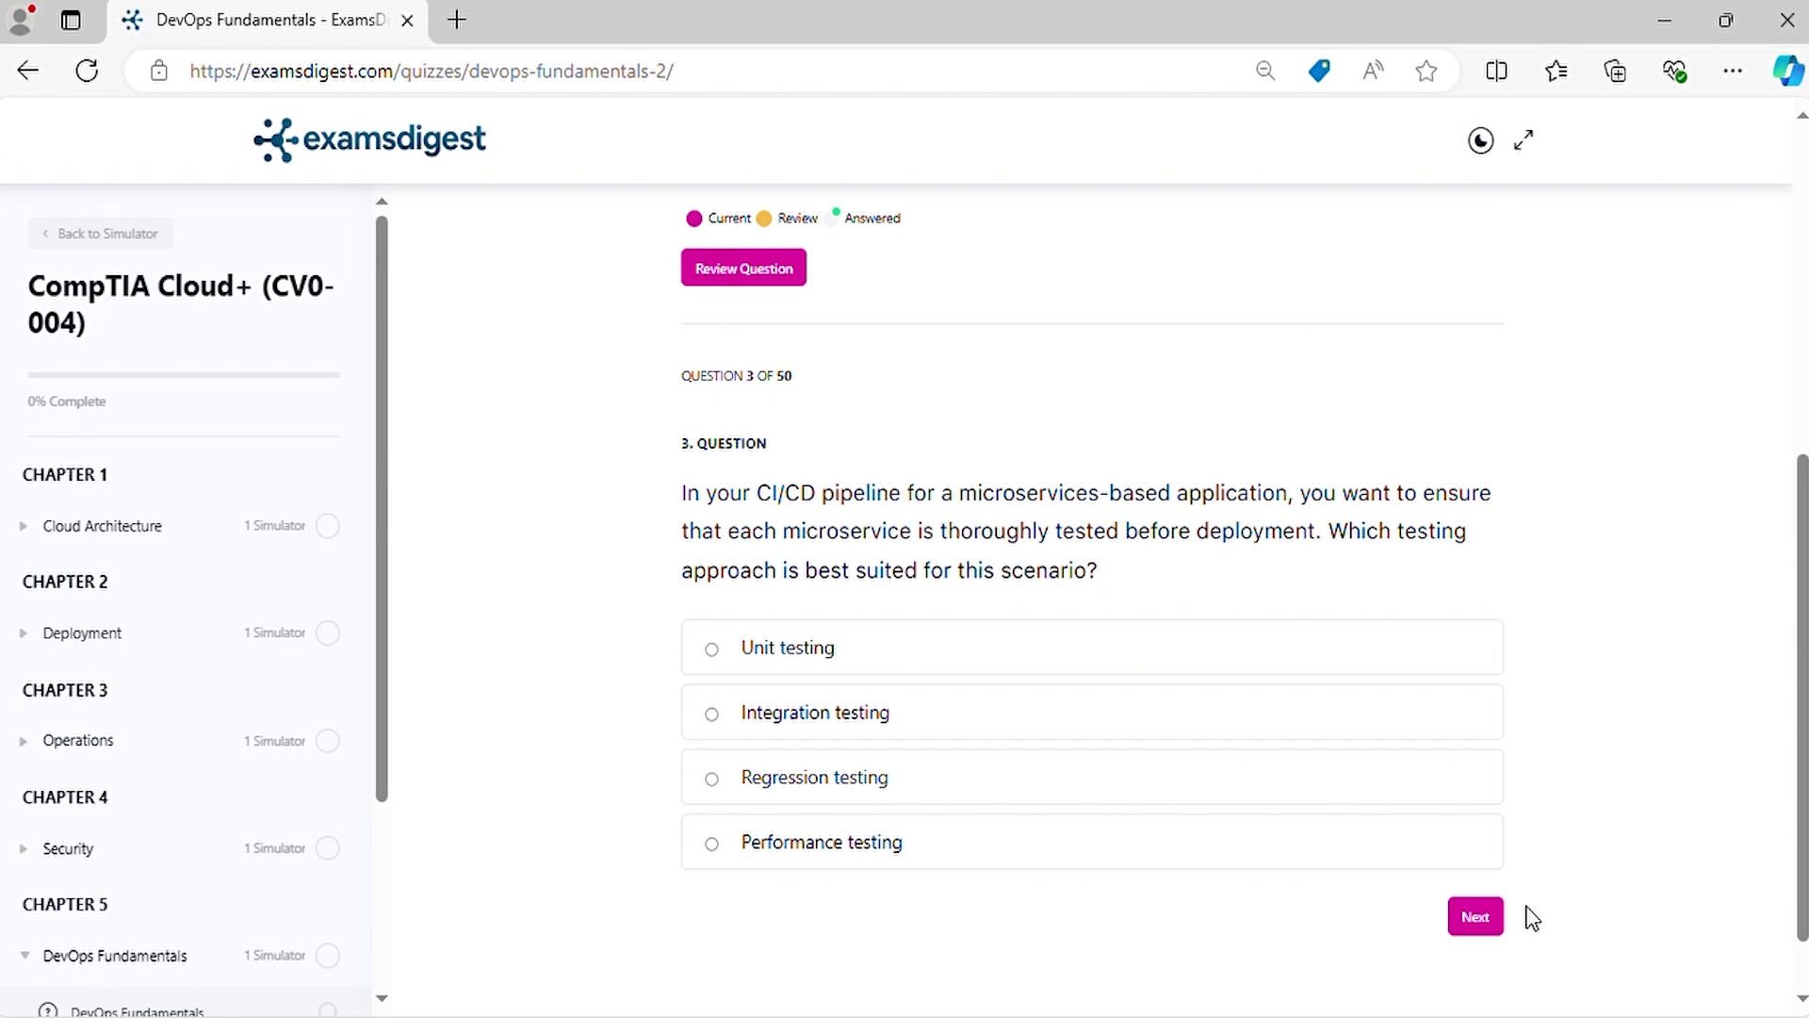
left_click(1477, 919)
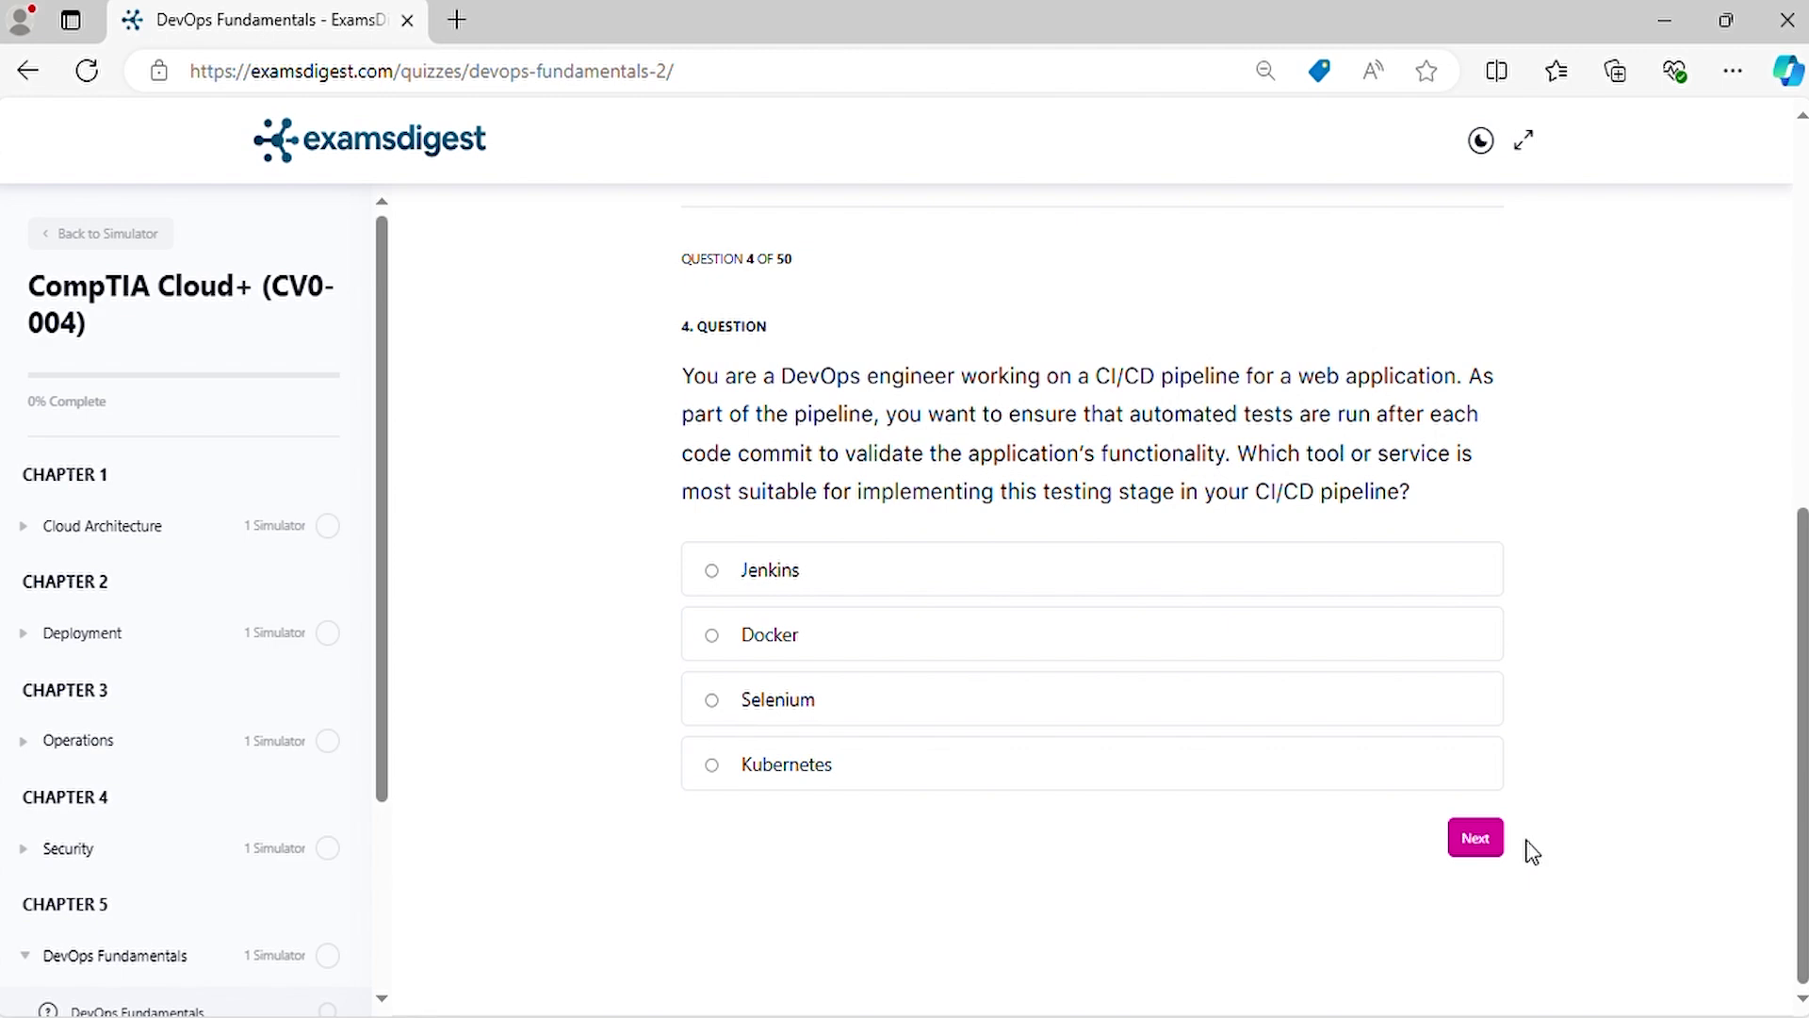
Skip question 4 unanswered to reach the Git pull requests question.
left_click(1482, 840)
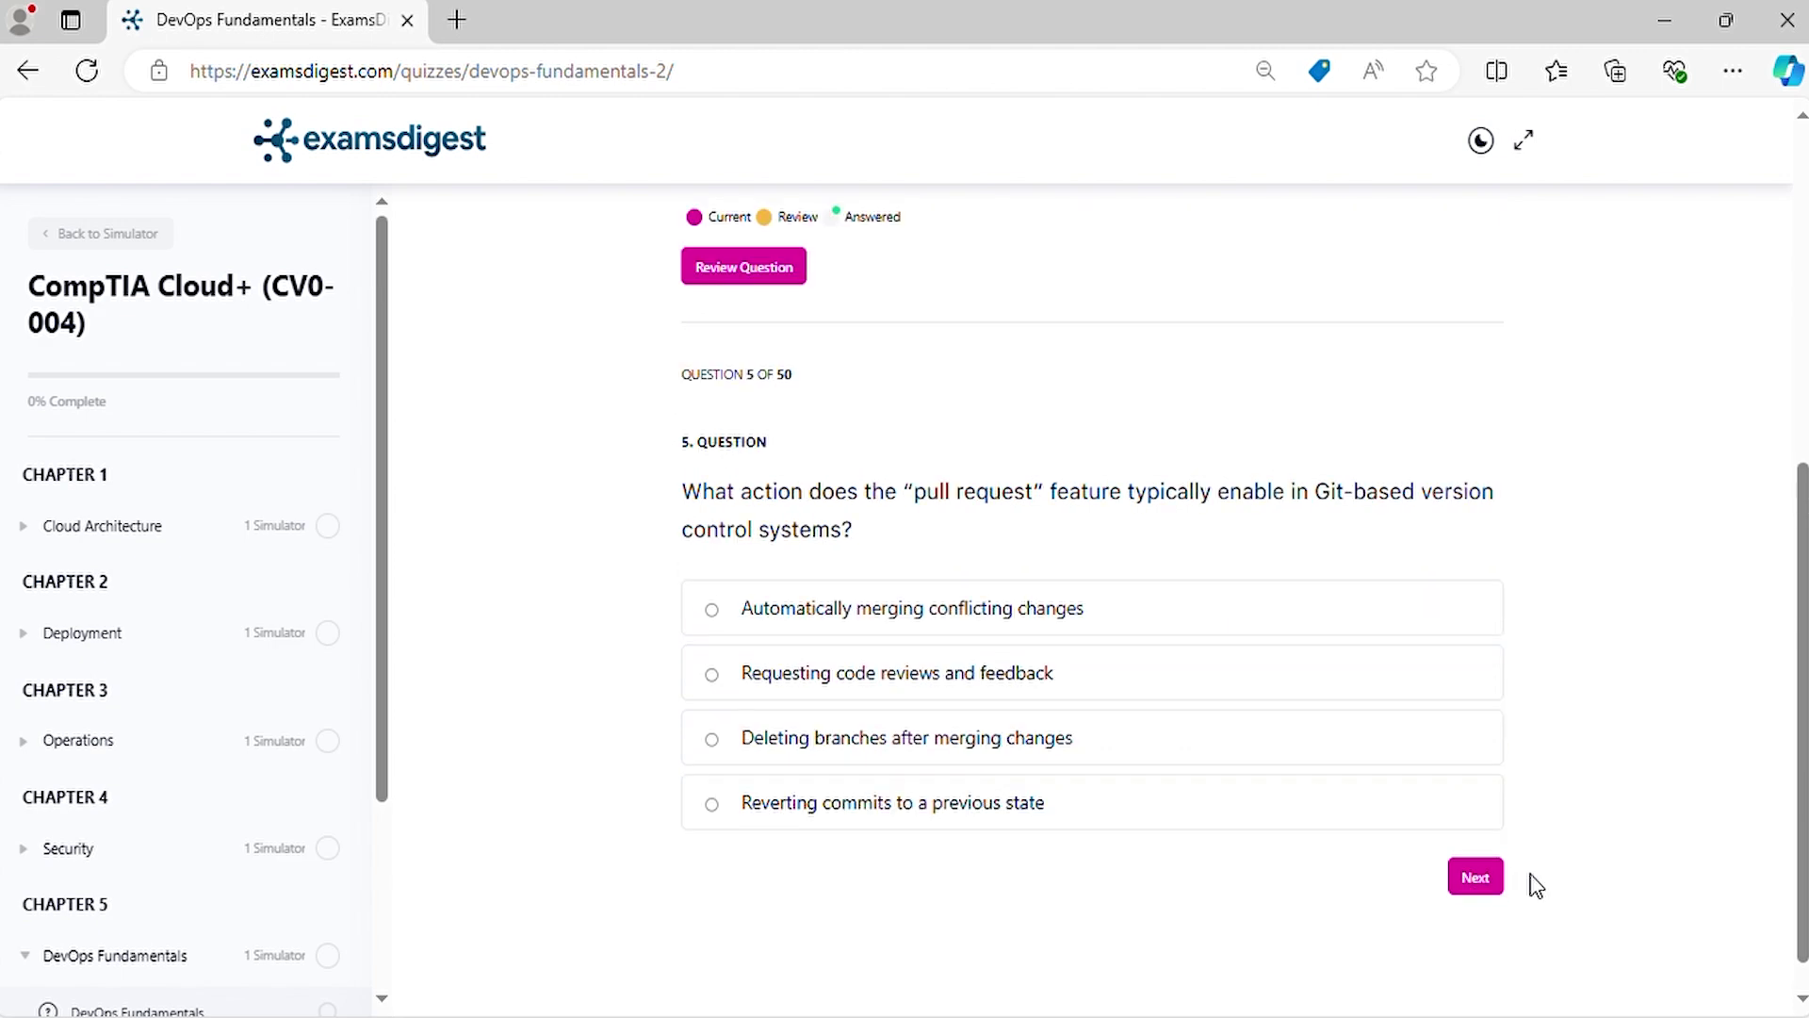